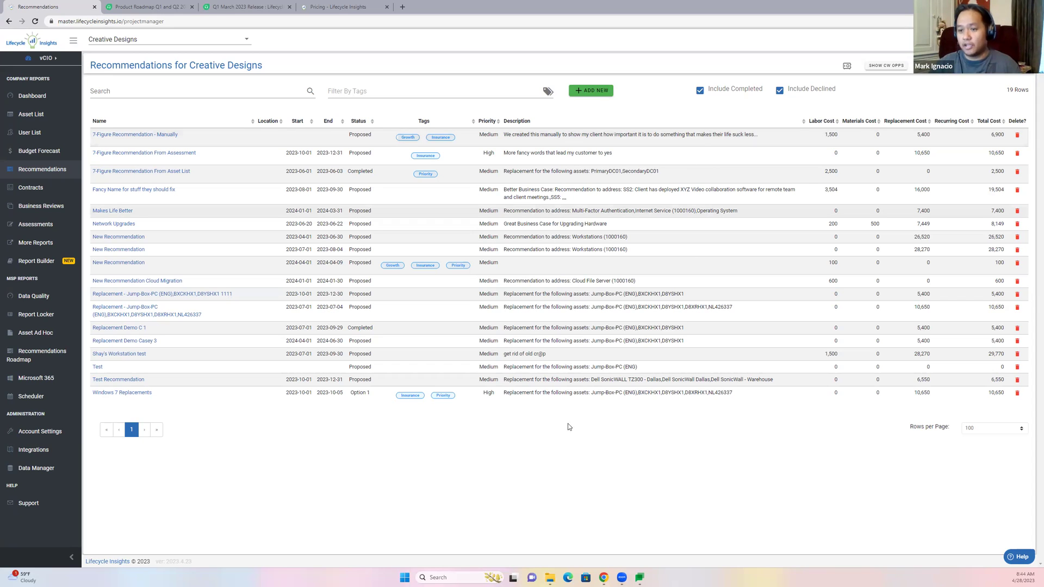
- Open the Data Integrations page from the left sidebar
{"action": "left_click", "coordinate": [33, 459]}
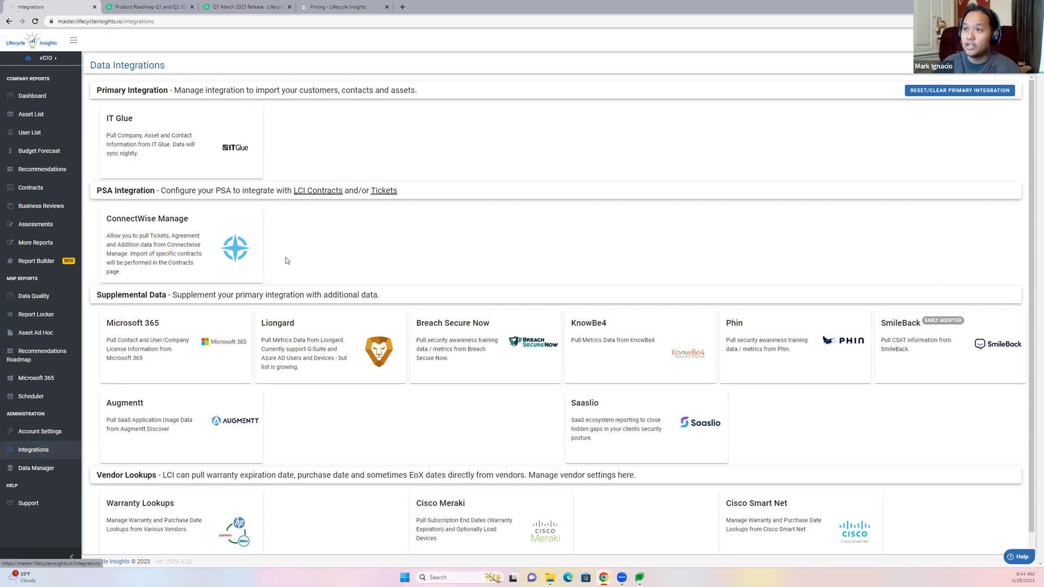
- Open the ConnectWise Manage card to review its settings and enabled opportunity integration
{"action": "left_click", "coordinate": [177, 245]}
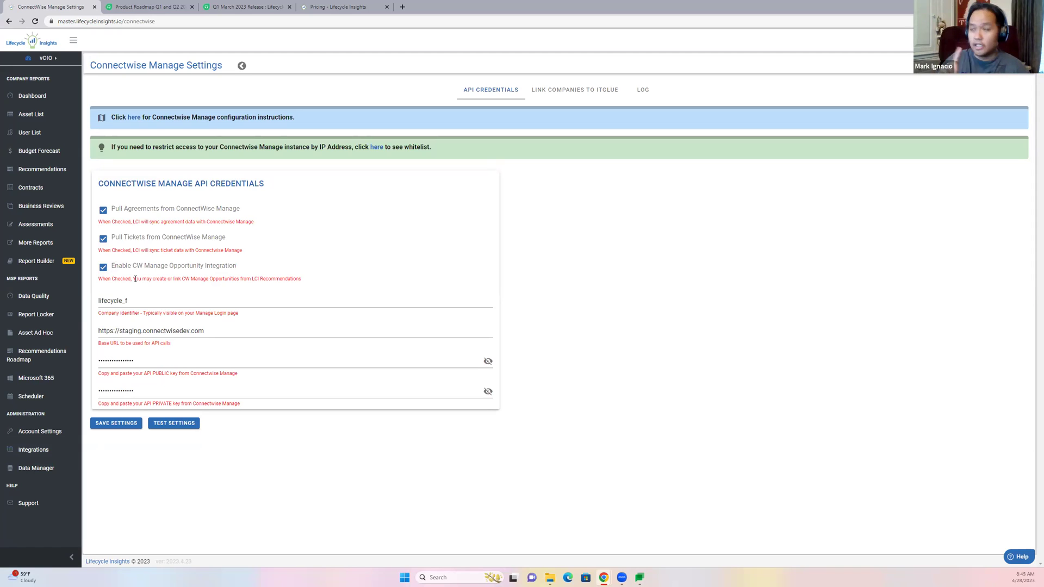
- Add a new recommendation named 'New Recommendation Demo Video'
{"action": "left_click", "coordinate": [46, 170]}
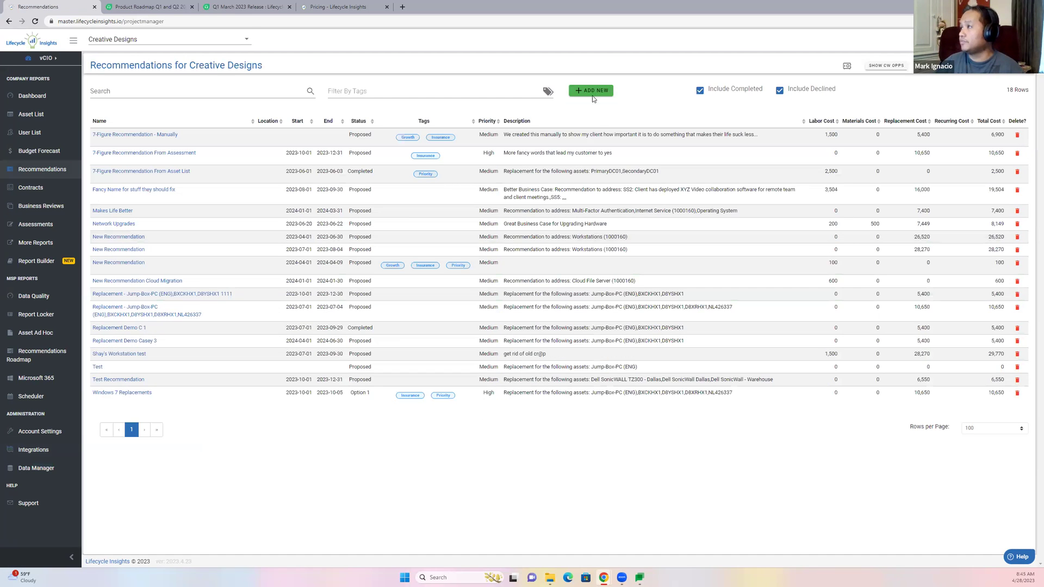
{"action": "left_click", "coordinate": [592, 92]}
{"action": "left_click", "coordinate": [365, 124]}
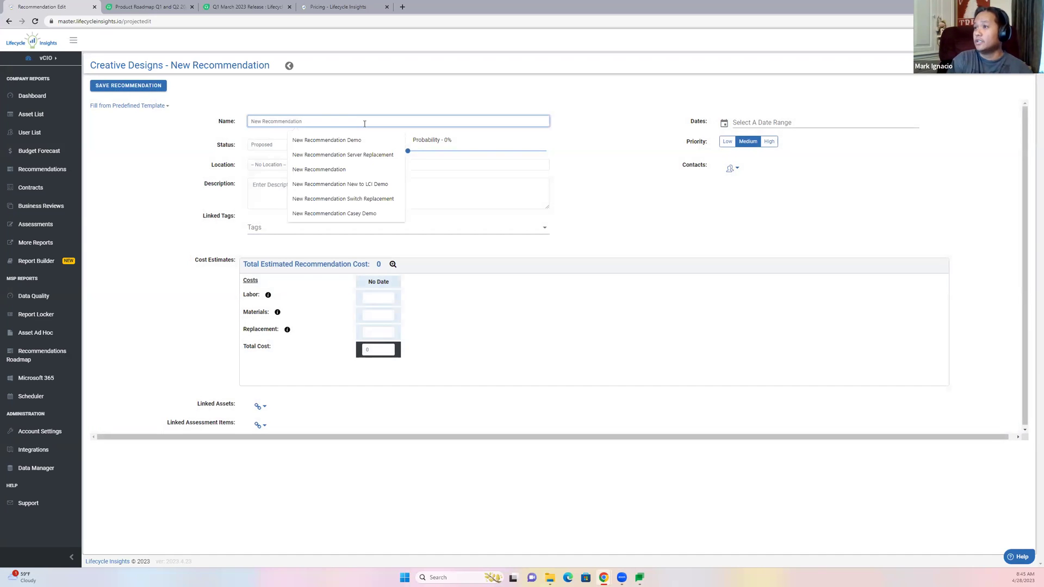
{"action": "type", "text": "Demo Video"}
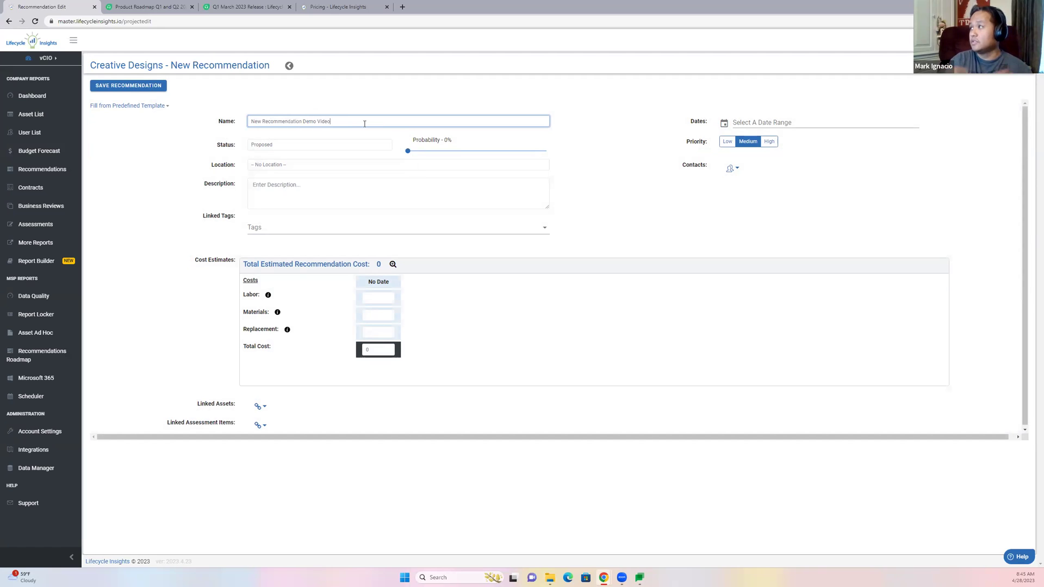
- Set the recommendation dates to 2023-05-01 through 2023-05-31
{"action": "left_click", "coordinate": [776, 126]}
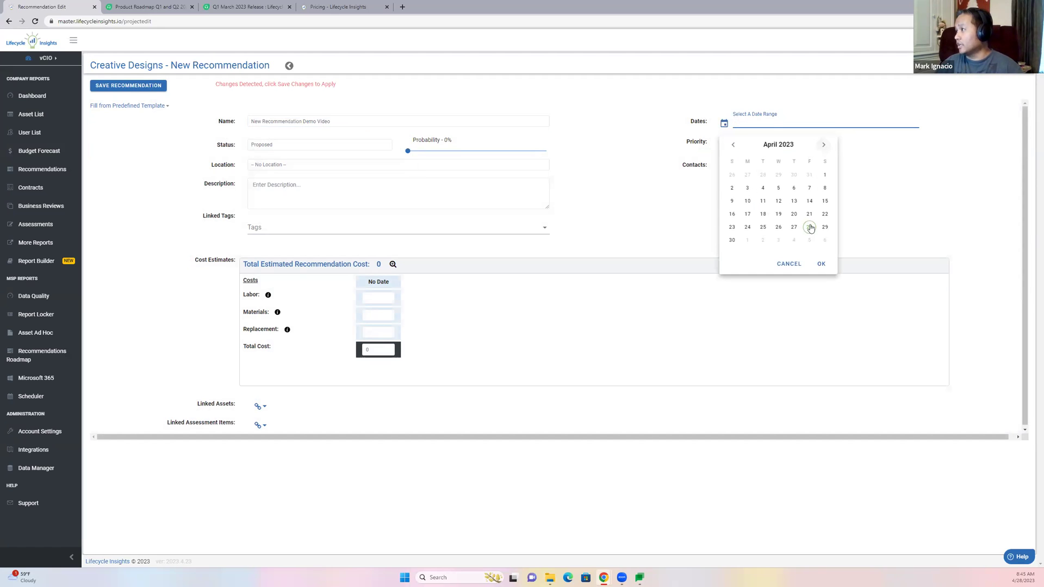
{"action": "left_click", "coordinate": [824, 147]}
{"action": "left_click", "coordinate": [747, 175]}
{"action": "left_click", "coordinate": [778, 227]}
{"action": "left_click", "coordinate": [822, 263]}
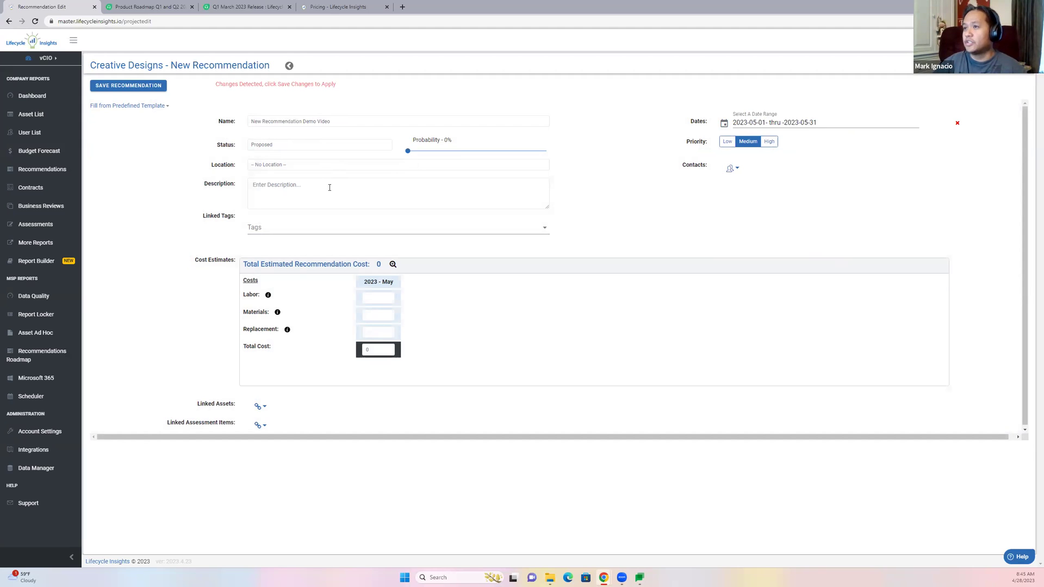
- Link workstation D8XRHX1 as an affected asset, adding its 3500 replacement cost
{"action": "left_click", "coordinate": [260, 408]}
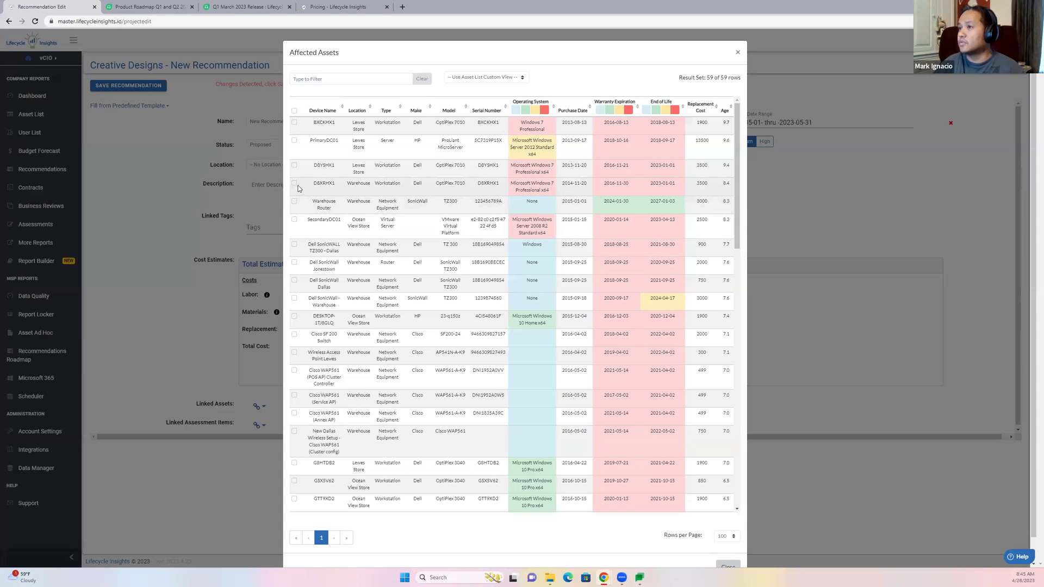
{"action": "left_click", "coordinate": [294, 183]}
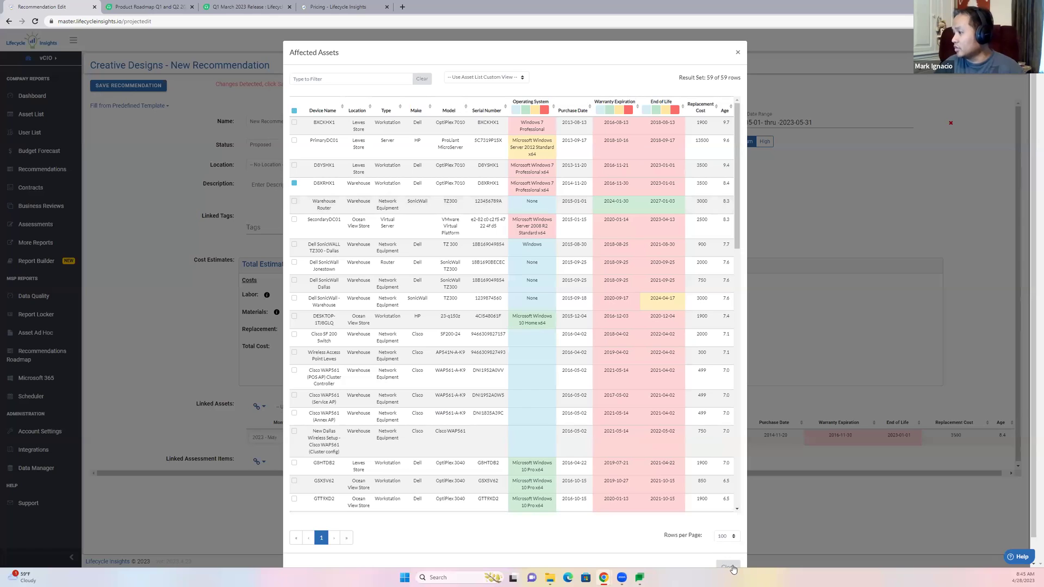
{"action": "key", "text": "Escape"}
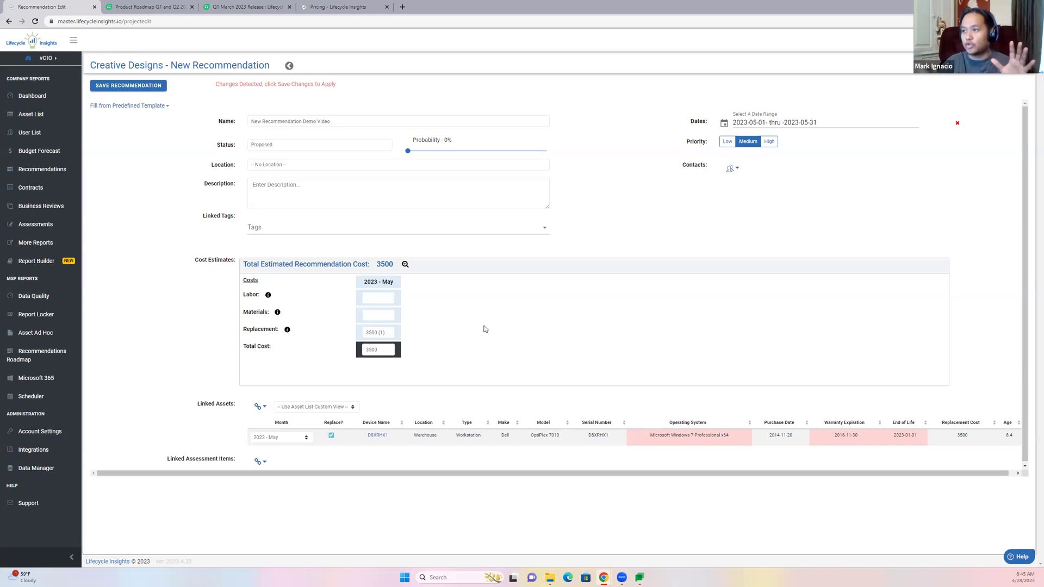
{"action": "left_click", "coordinate": [379, 299]}
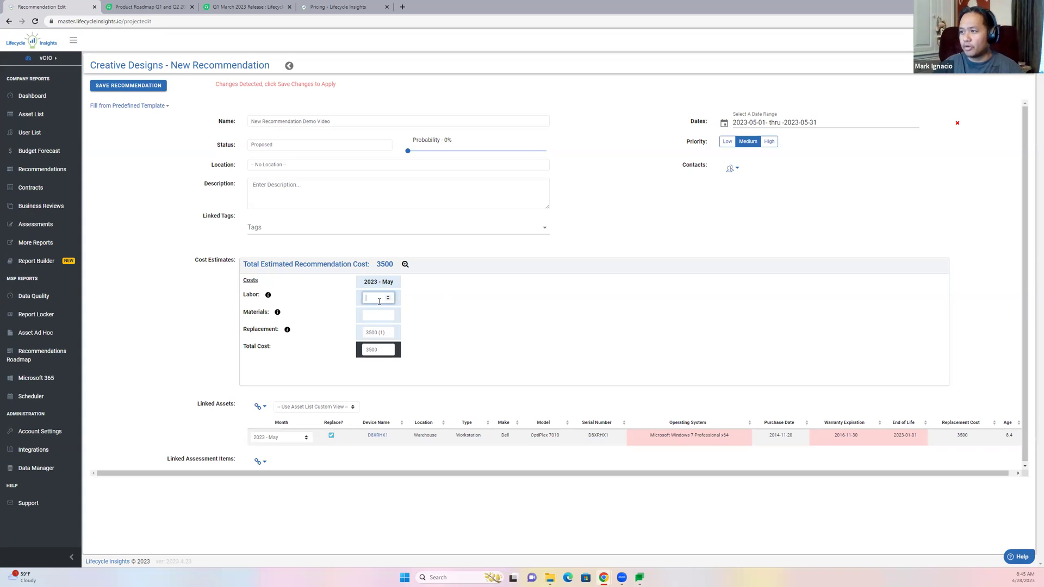
- Enter a labor cost of 200 and materials cost of 100, totaling 3800
{"action": "type", "text": "2000"}
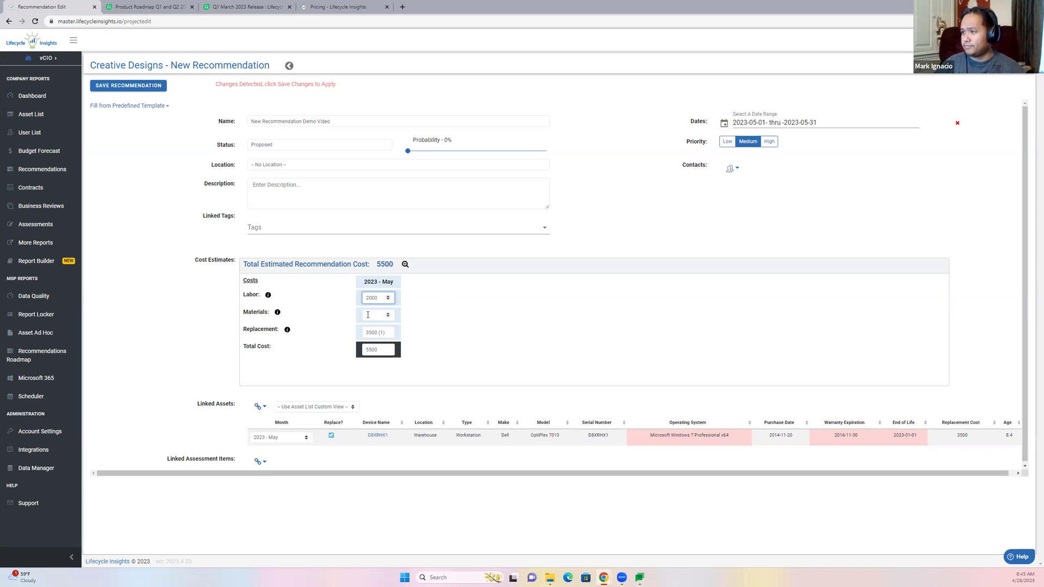
{"action": "key", "text": "BackSpace"}
{"action": "key", "text": "BackSpace"}
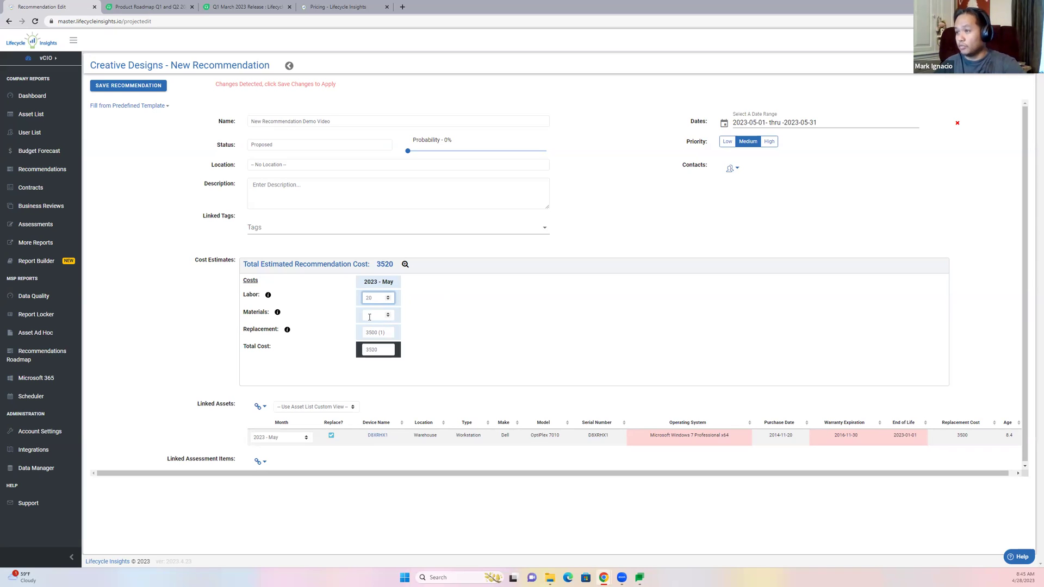
{"action": "type", "text": "0"}
{"action": "left_click", "coordinate": [370, 316]}
{"action": "type", "text": "100"}
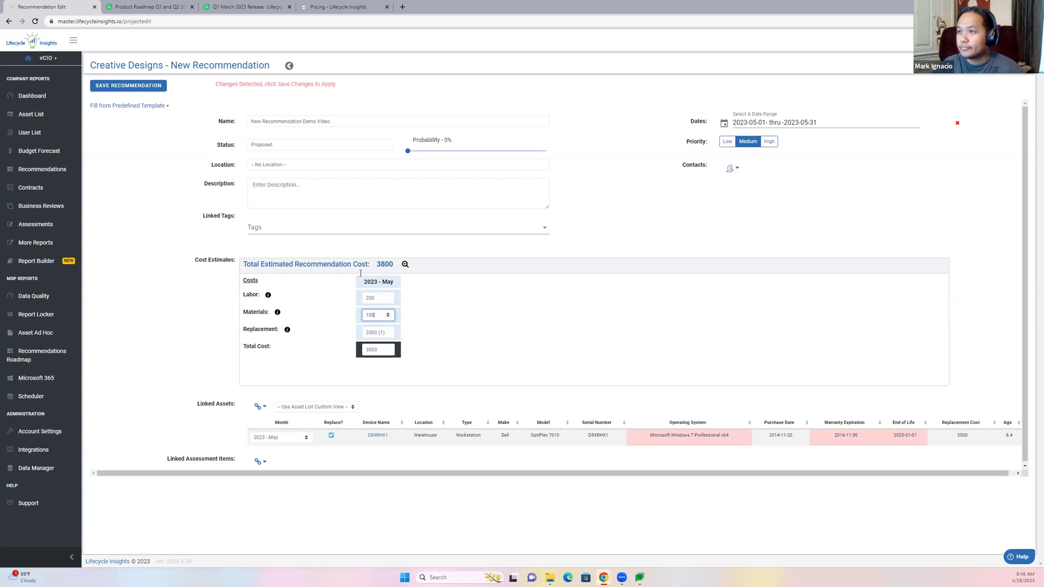
- Review the recommendation contacts without changes, then save the recommendation
{"action": "left_click", "coordinate": [733, 169]}
{"action": "left_click", "coordinate": [750, 187]}
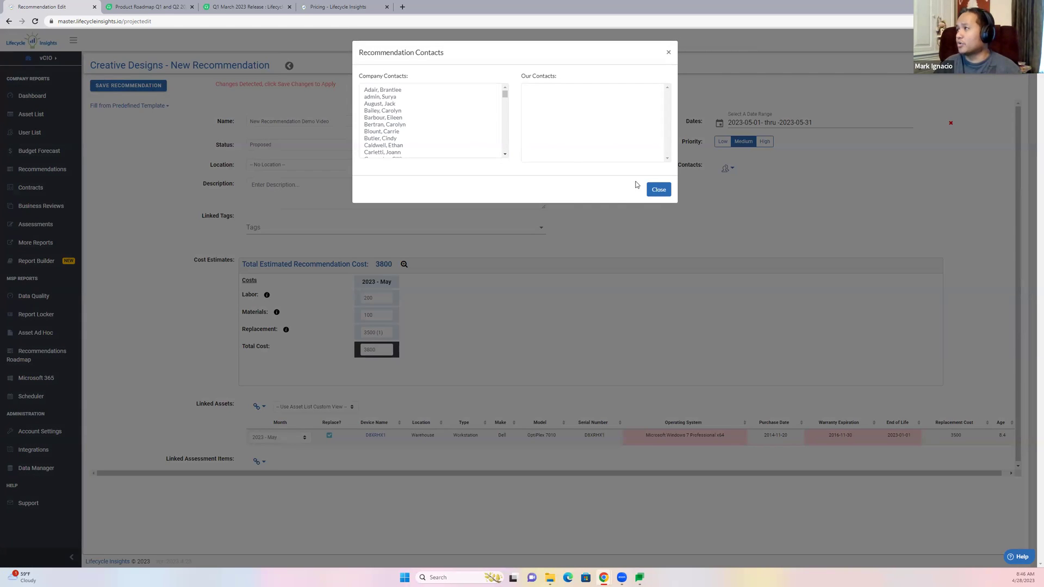
{"action": "left_click", "coordinate": [657, 191]}
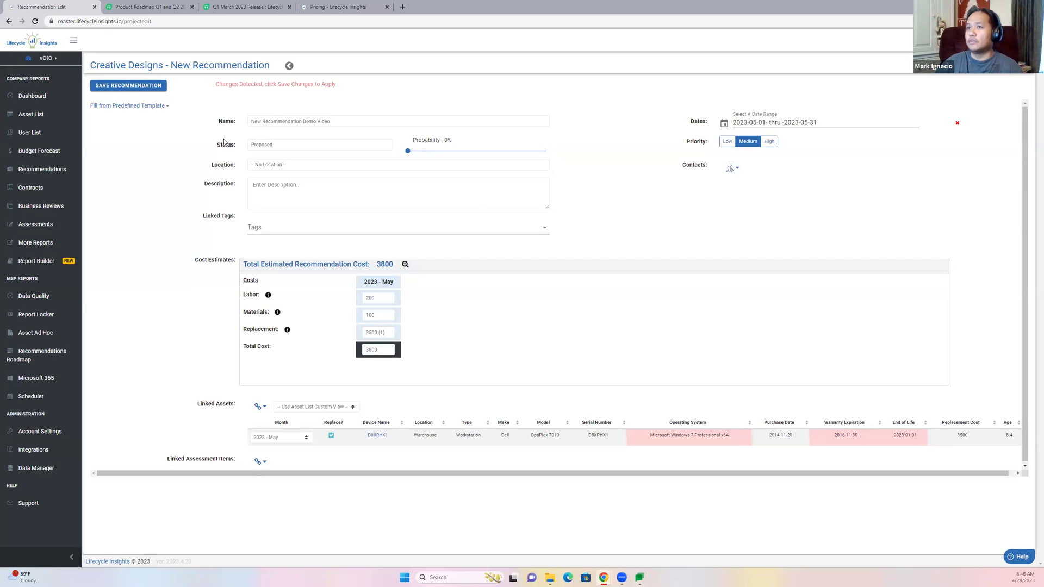
{"action": "left_click", "coordinate": [126, 85]}
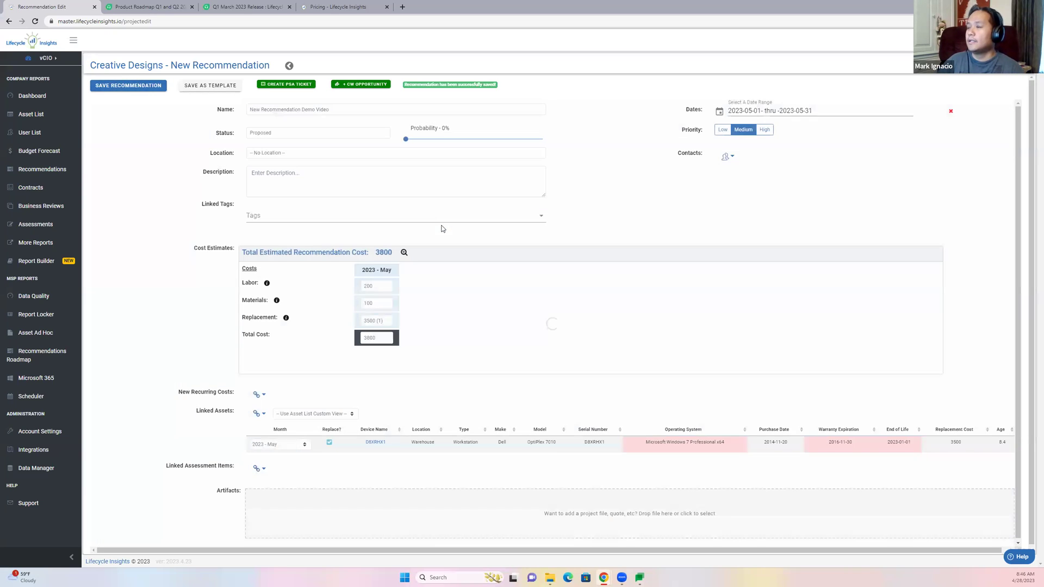
- Create and save a linked ConnectWise Manage opportunity, shown as CW OPP #7 open
{"action": "left_click", "coordinate": [370, 86]}
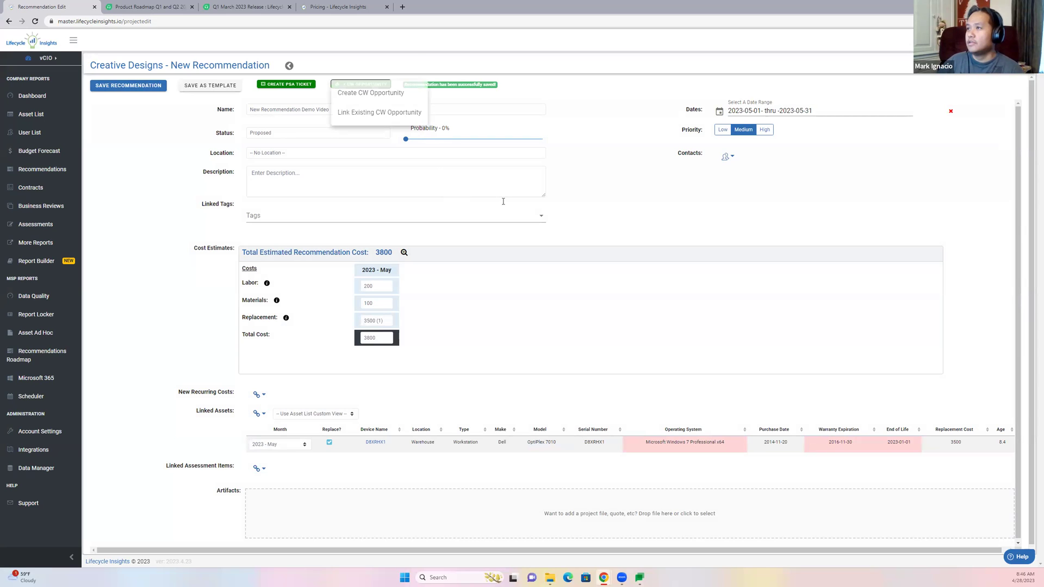
{"action": "left_click", "coordinate": [398, 94]}
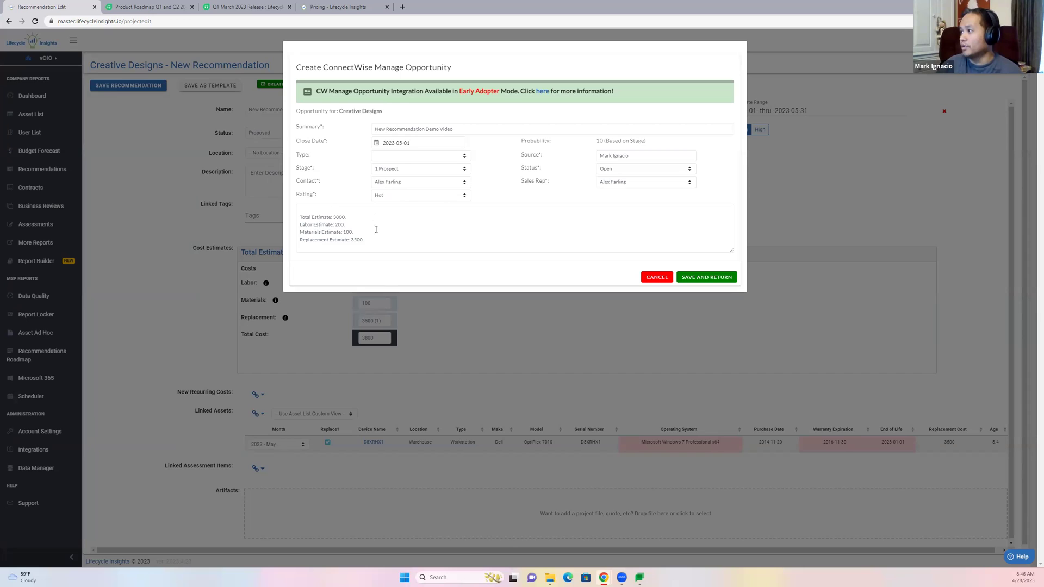
{"action": "left_click", "coordinate": [707, 277]}
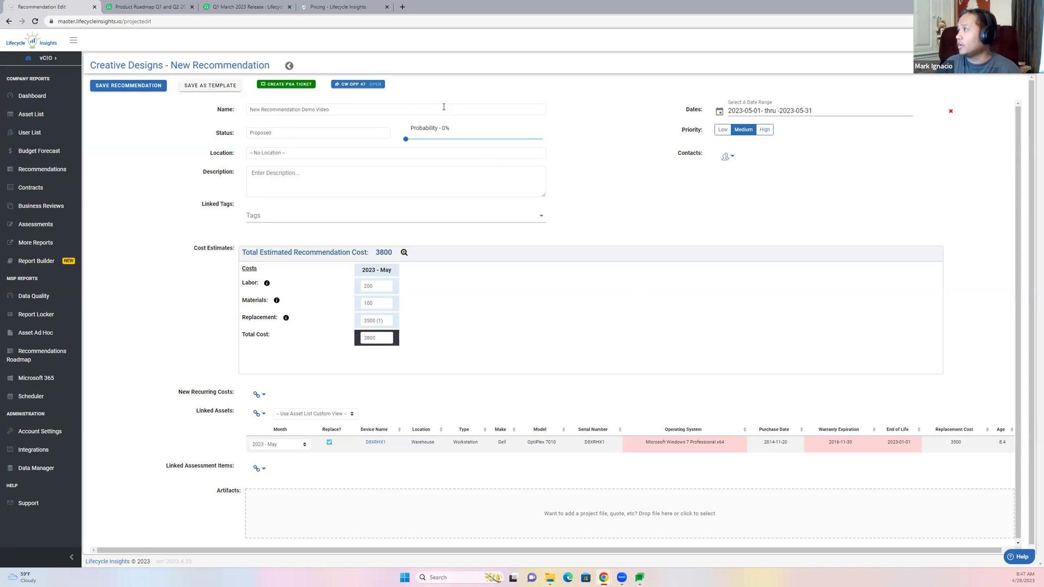
- Return to the Creative Designs list and display the CW Opportunity column
{"action": "left_click", "coordinate": [290, 67]}
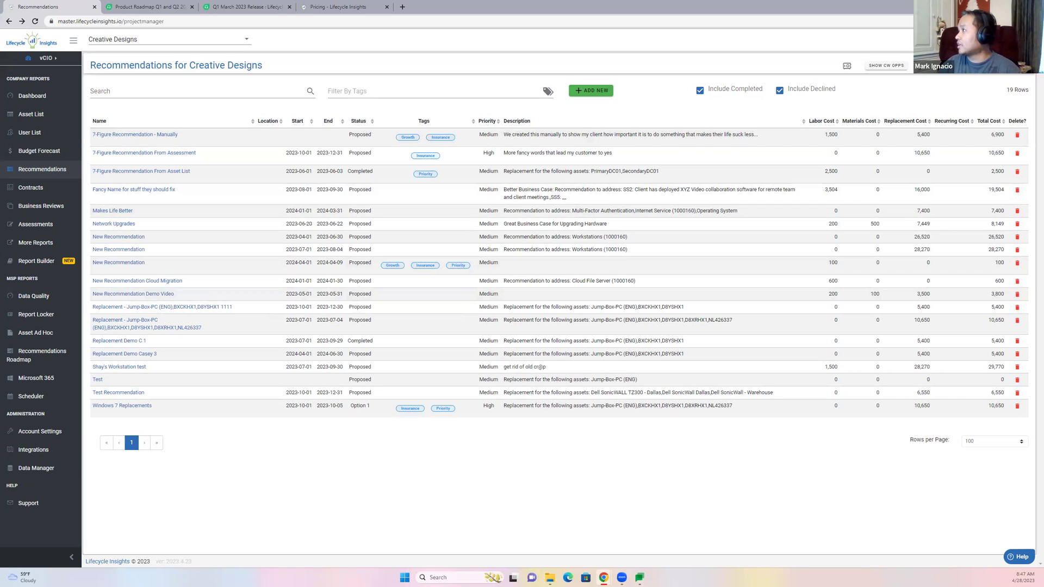
{"action": "left_click", "coordinate": [957, 66]}
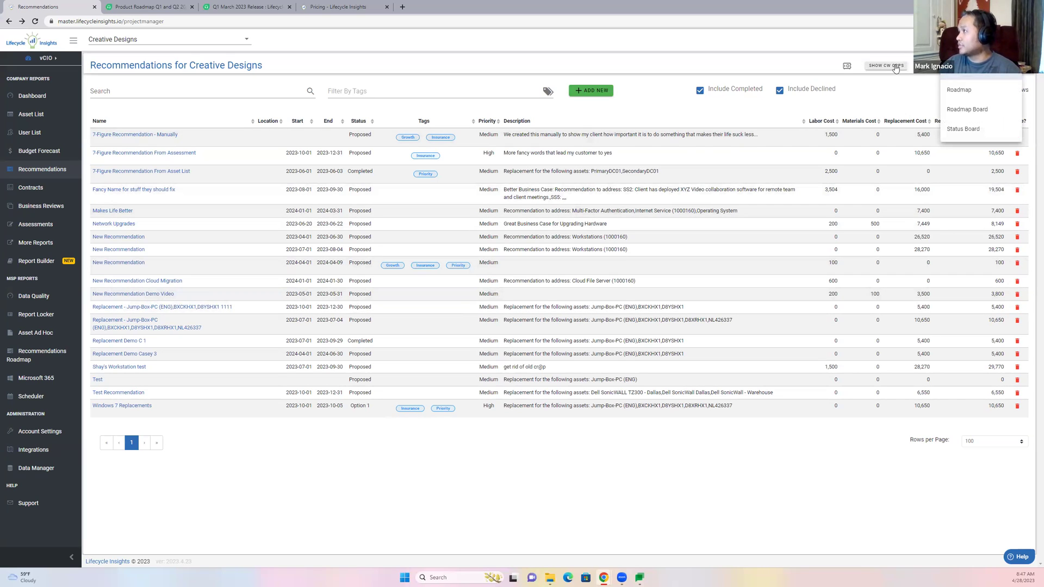
{"action": "left_click", "coordinate": [896, 67]}
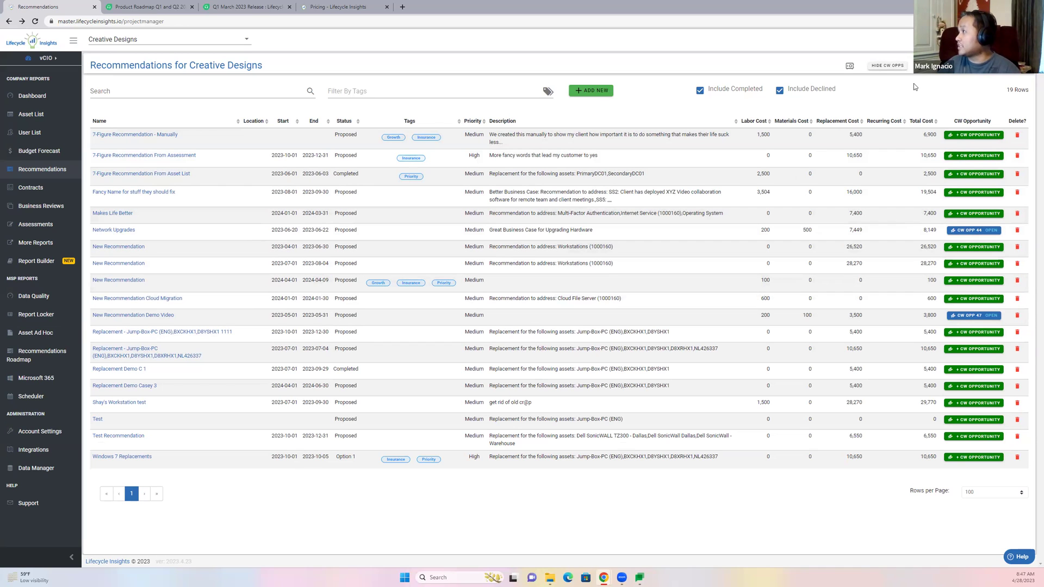
{"action": "left_click", "coordinate": [995, 65]}
- Switch the list to Roadmap view, then to the quarterly Roadmap Board
{"action": "left_click", "coordinate": [997, 90]}
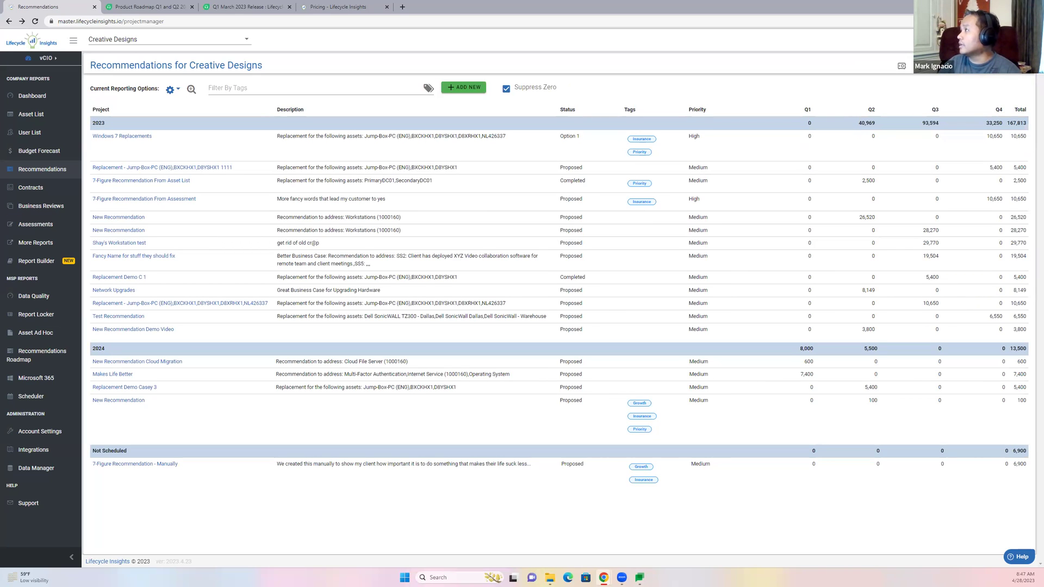
{"action": "left_click", "coordinate": [996, 65]}
{"action": "left_click", "coordinate": [984, 111]}
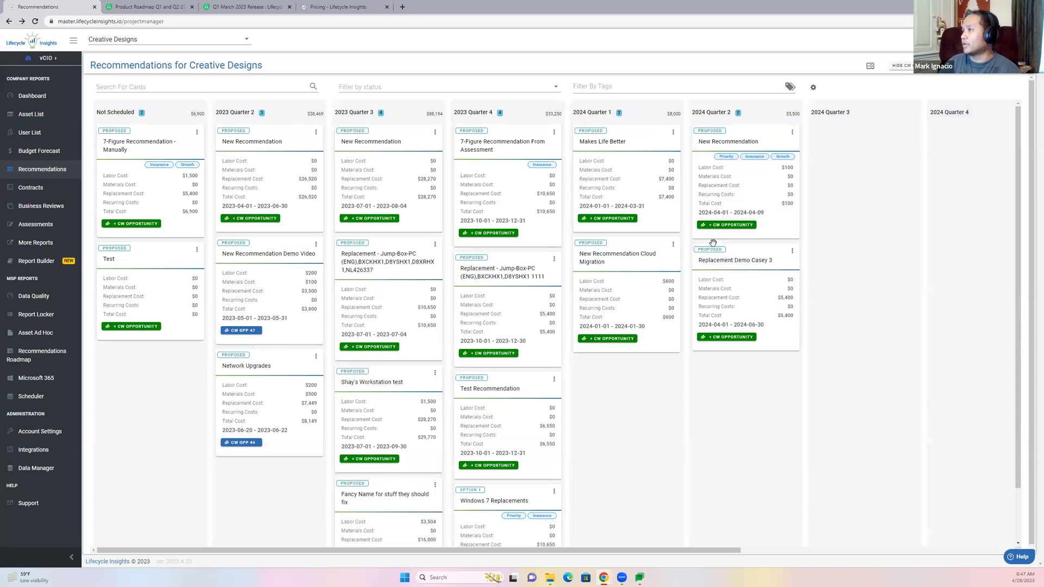